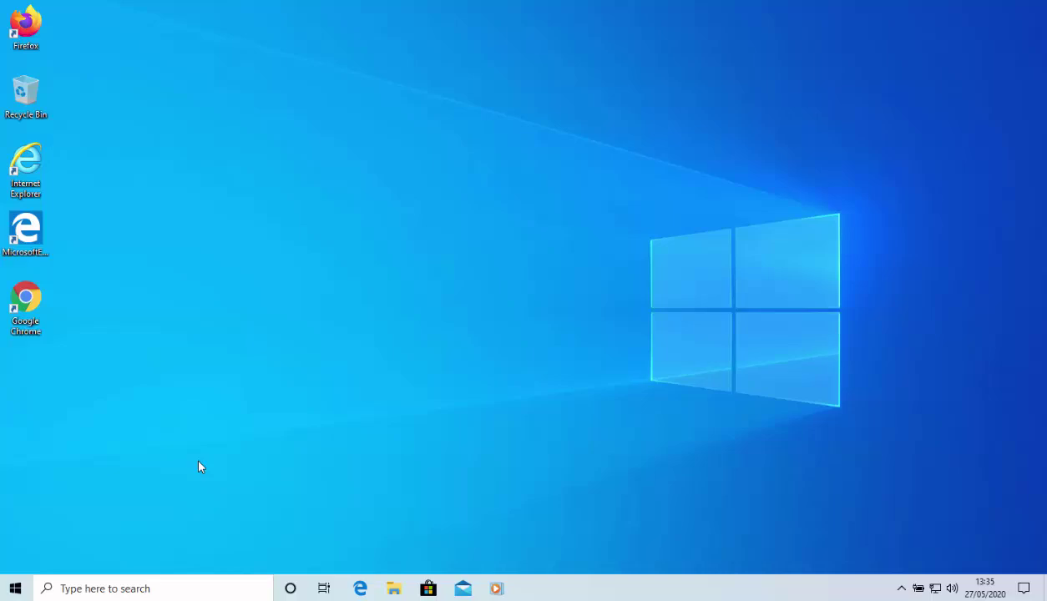
# Open the current account's settings from the Start menu and go to Sign-in options
pyautogui.click(16, 595)
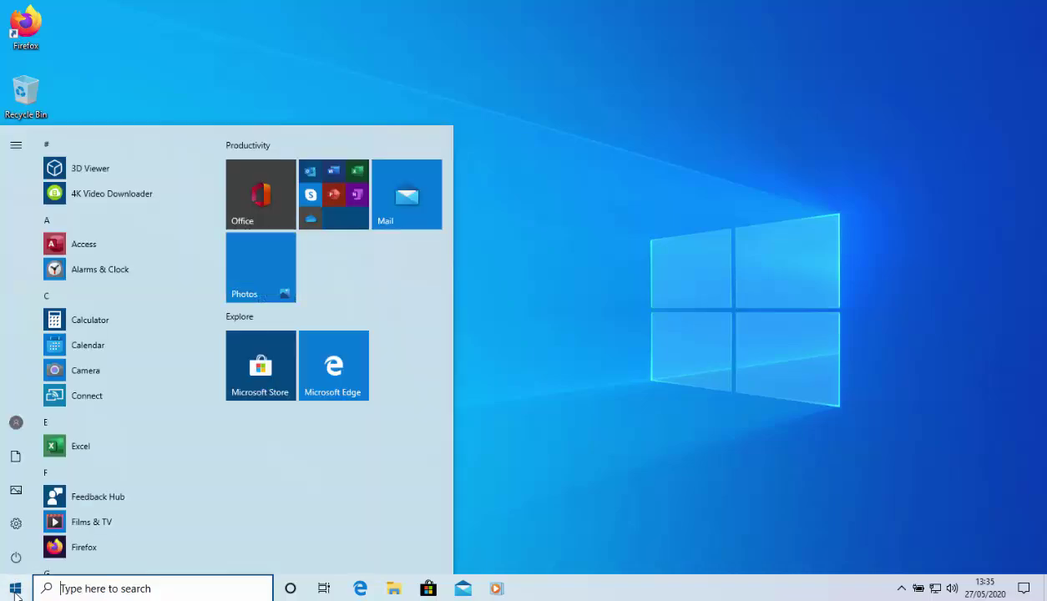
pyautogui.moveTo(20, 432)
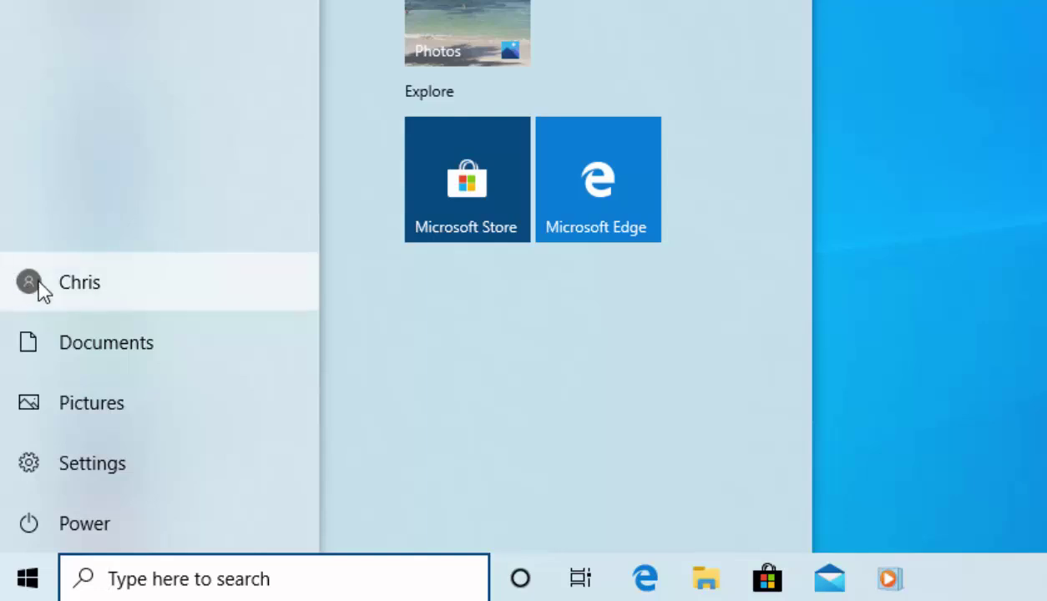
pyautogui.click(40, 283)
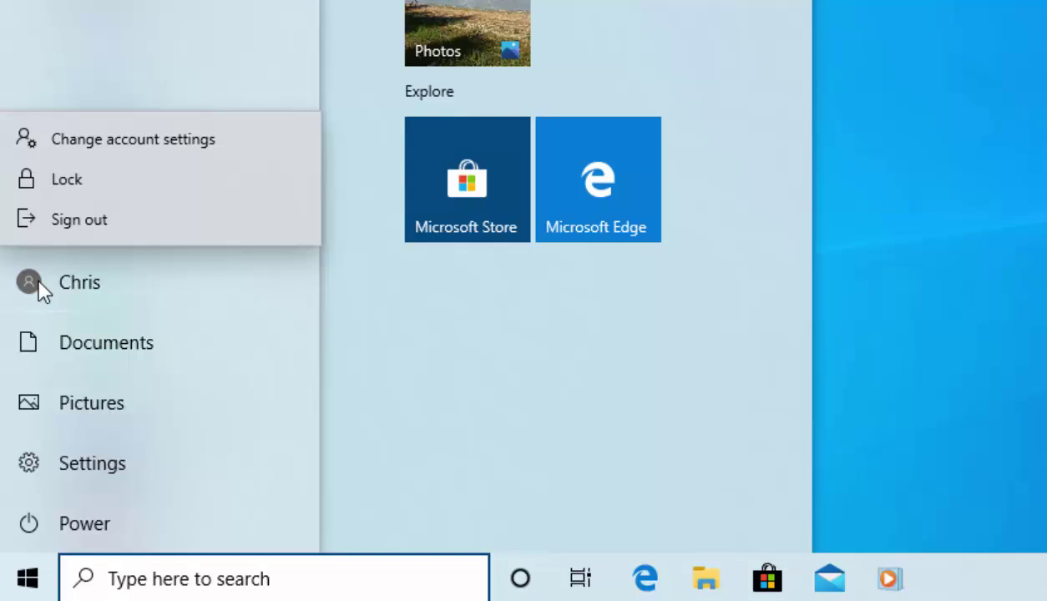
pyautogui.click(103, 155)
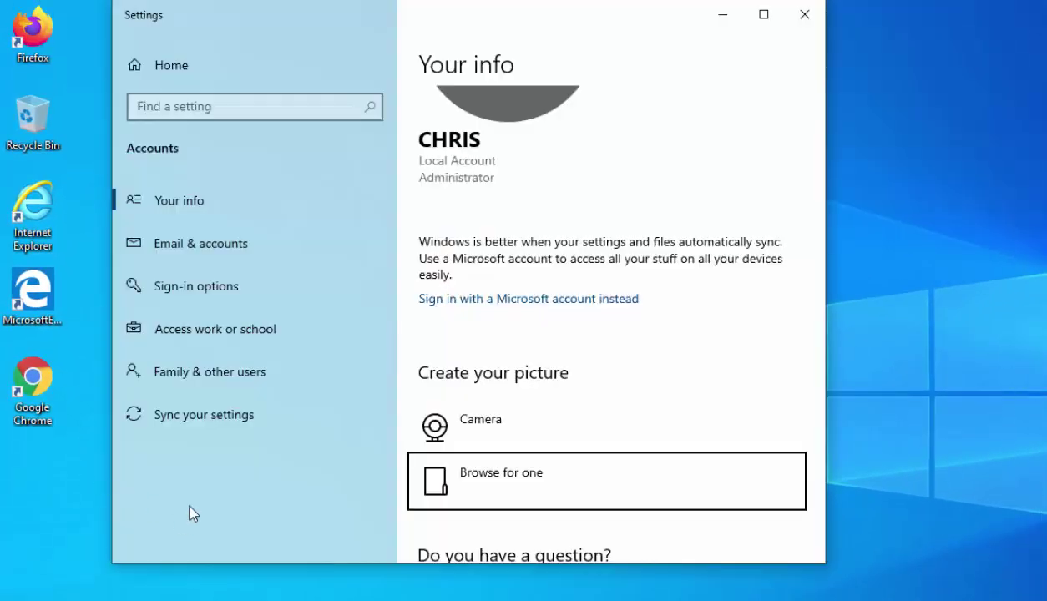
pyautogui.click(242, 292)
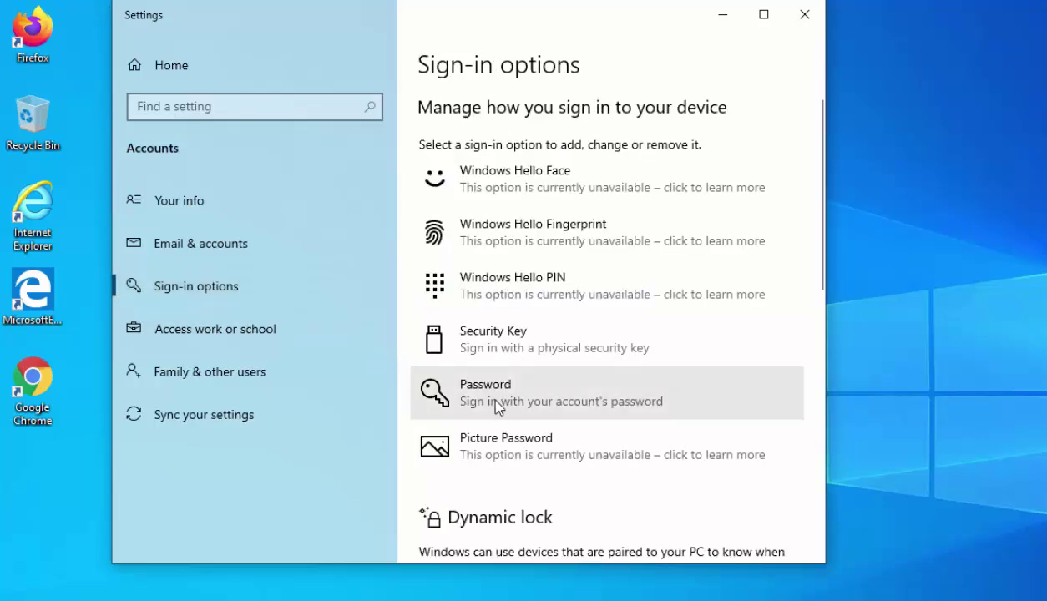
# Expand the Password sign-in option and choose Add to create a password
pyautogui.click(531, 390)
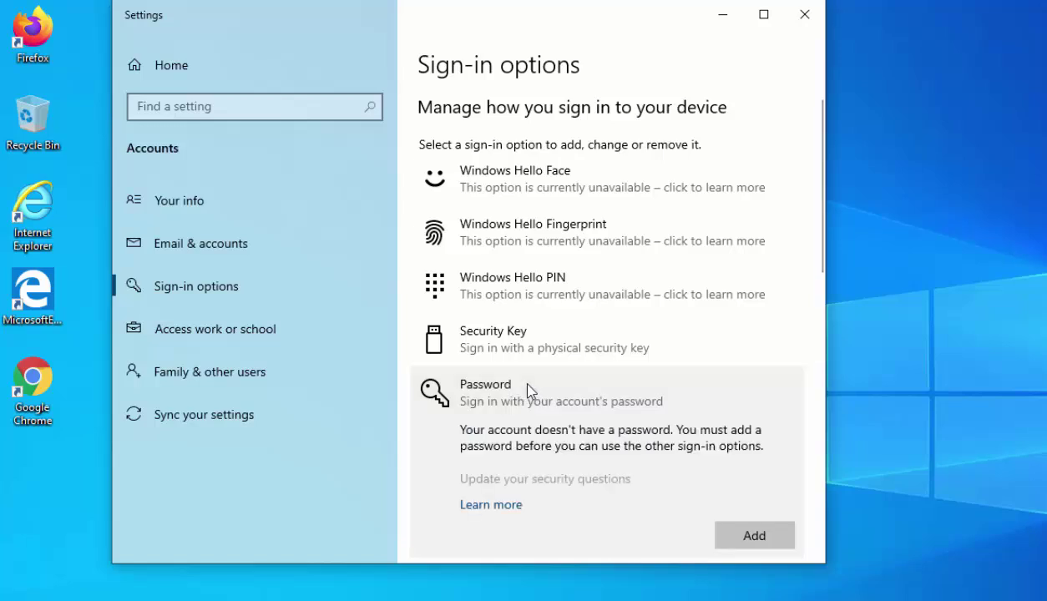
pyautogui.click(739, 539)
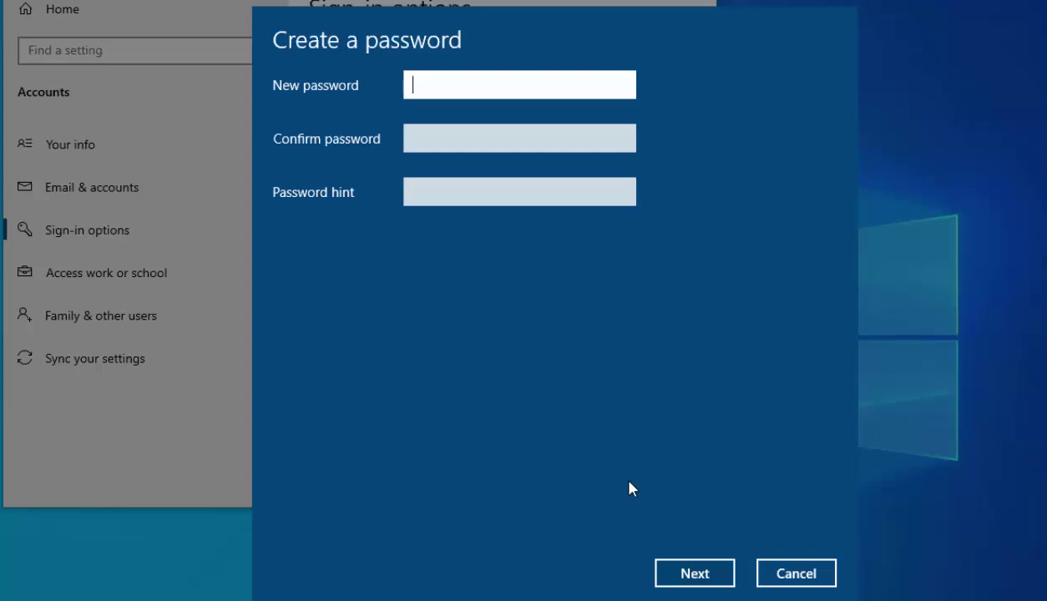
# Enter the new account password and confirm it, revealing both to check they match
pyautogui.write('*********')
pyautogui.moveTo(624, 87); pyautogui.dragTo(624, 87)
pyautogui.click(425, 140)
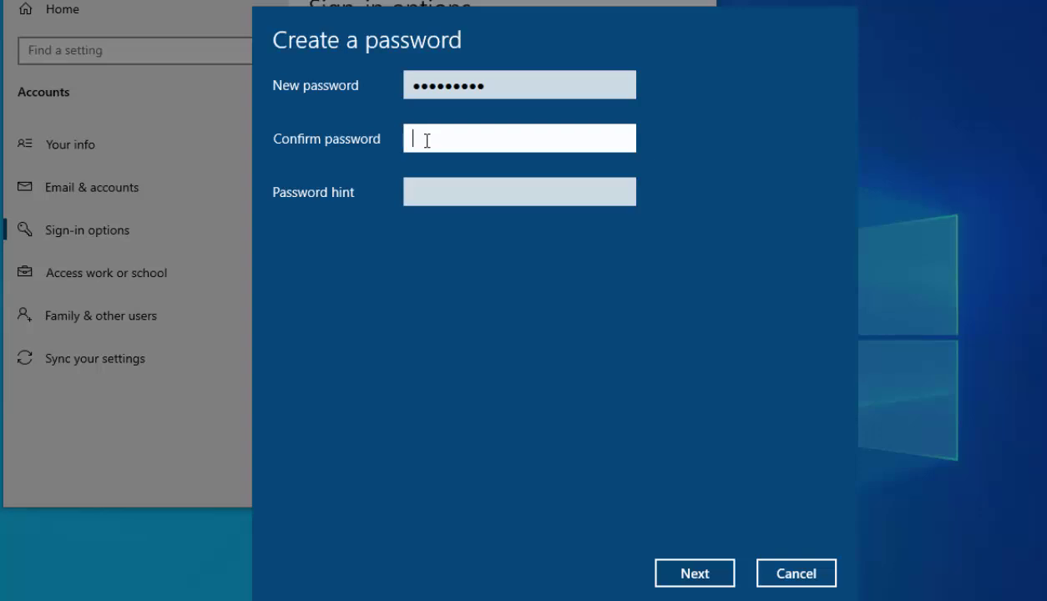
pyautogui.write('password1')
pyautogui.click(621, 142)
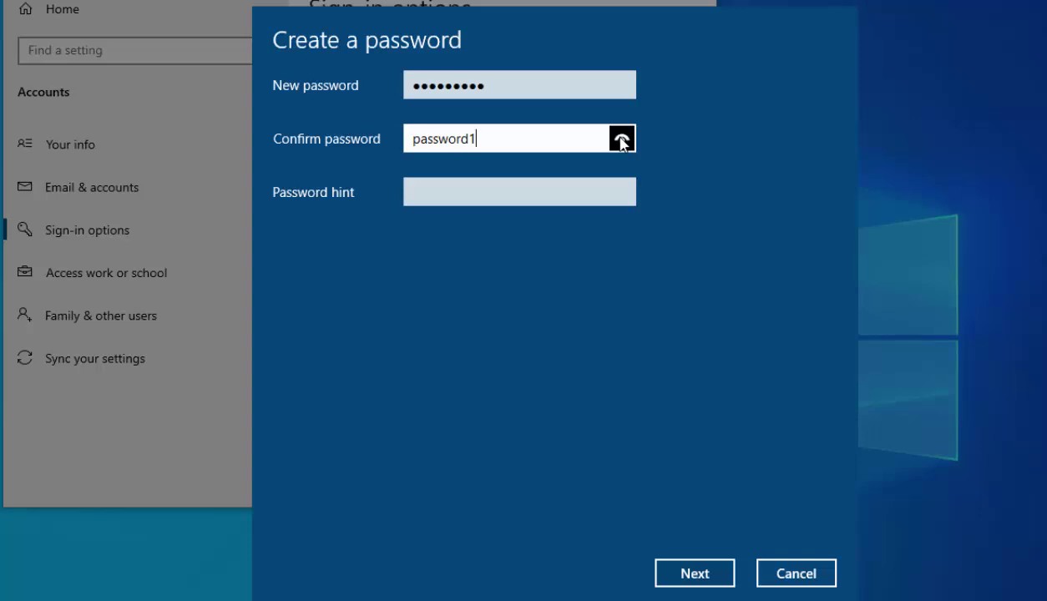
pyautogui.click(441, 199)
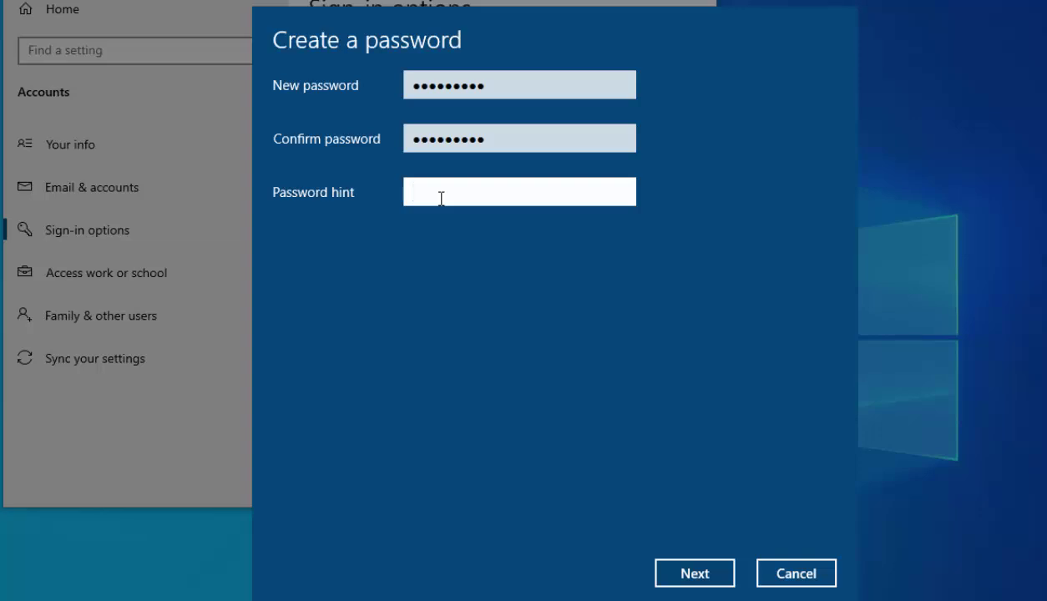
# Enter 'p1' as the password hint
pyautogui.write('p1')
# Complete the password creation with Next and Finish, then close Settings
pyautogui.click(722, 574)
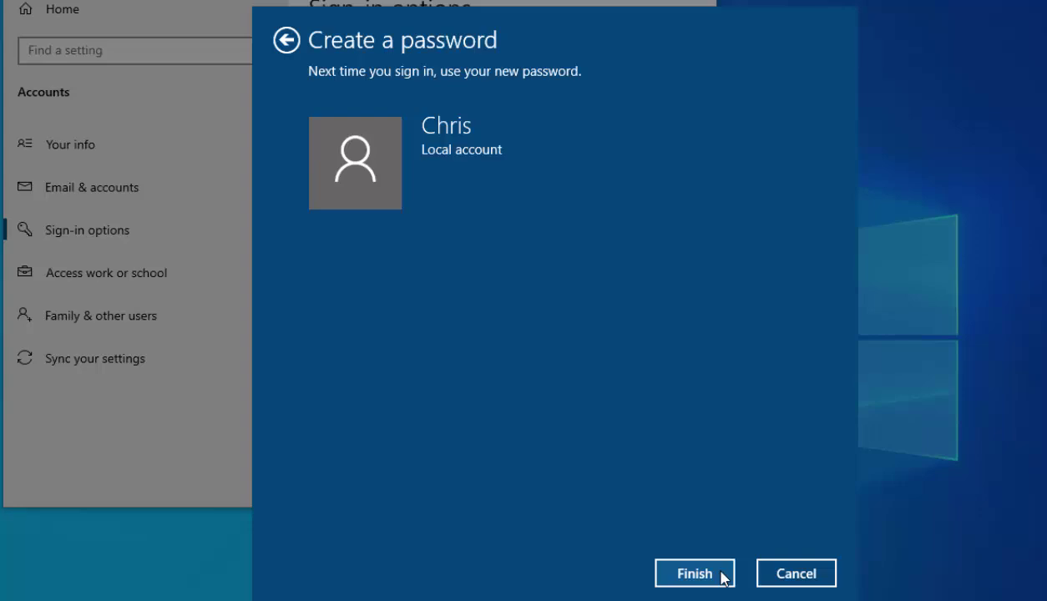
pyautogui.click(723, 575)
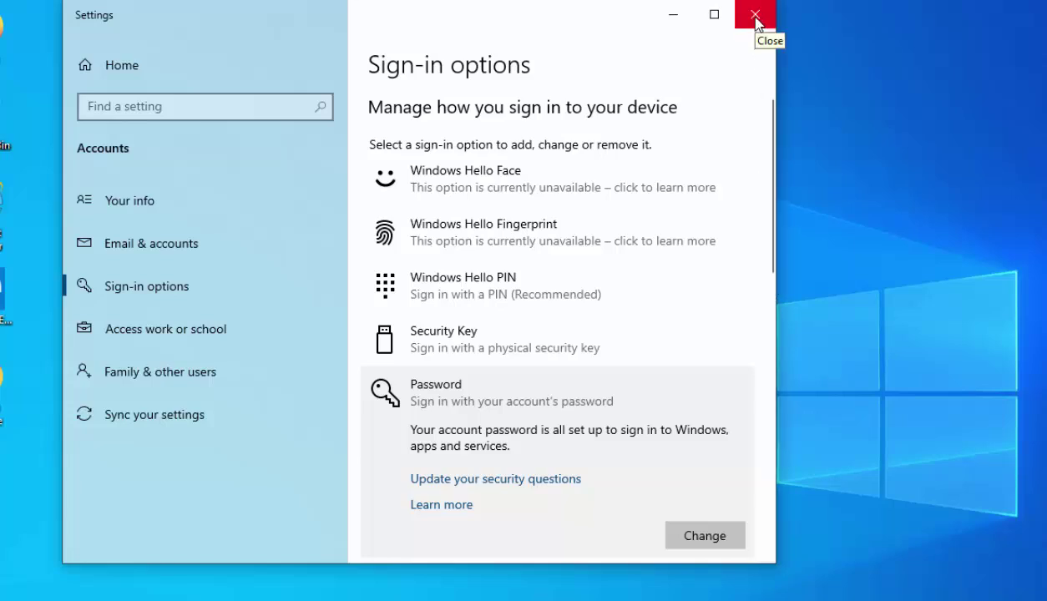
pyautogui.click(755, 16)
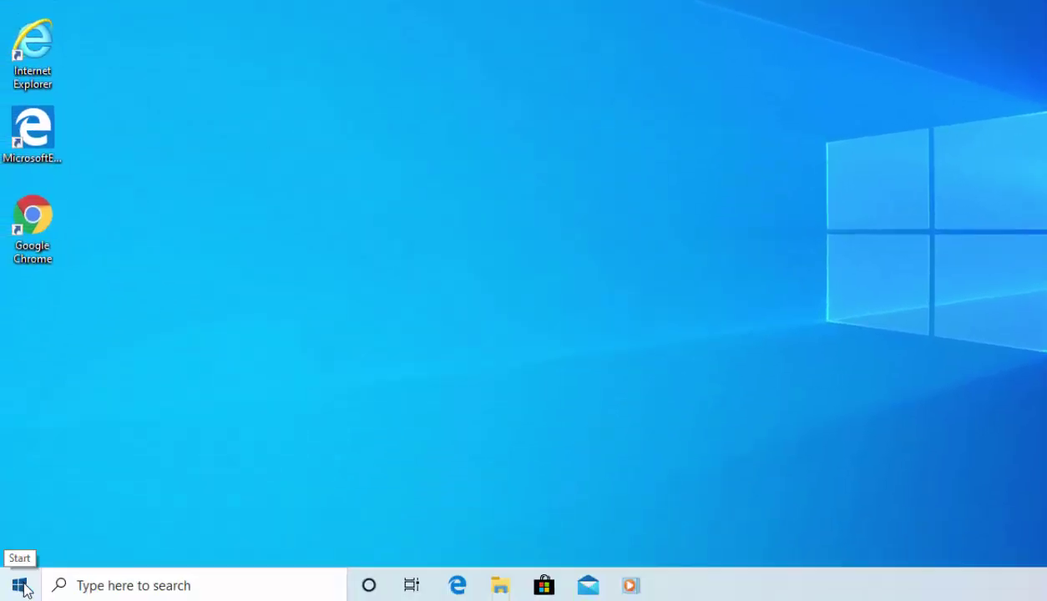
# Sign out of the account from the Start menu
pyautogui.click(20, 587)
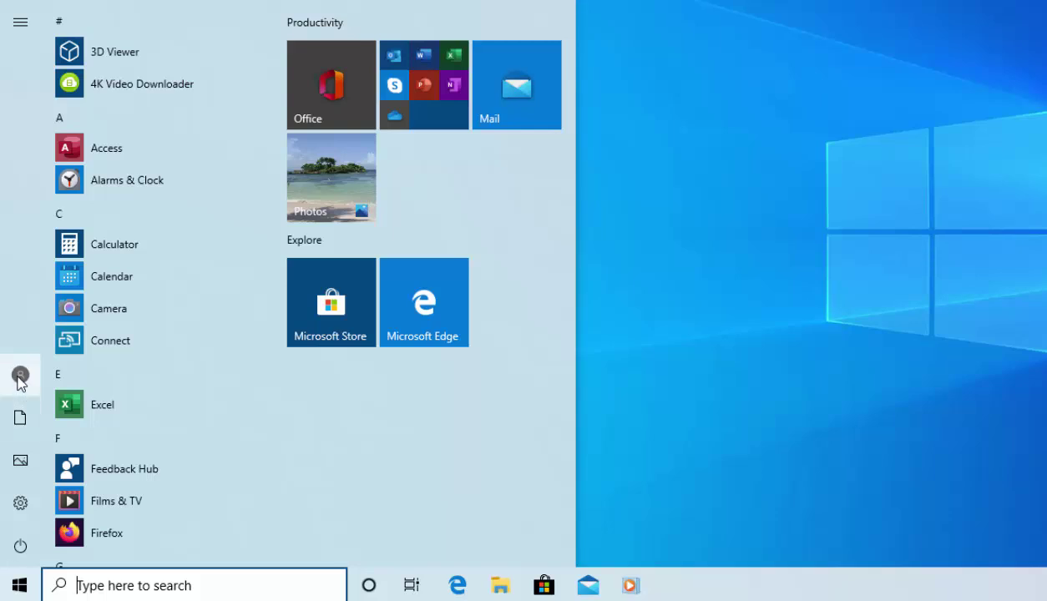
pyautogui.click(20, 376)
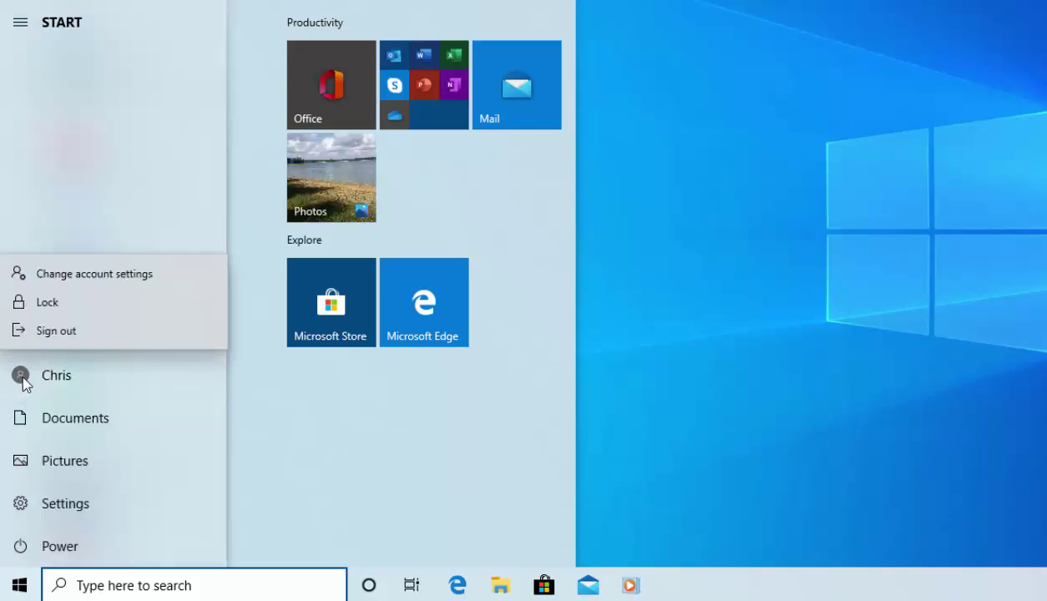
pyautogui.click(50, 332)
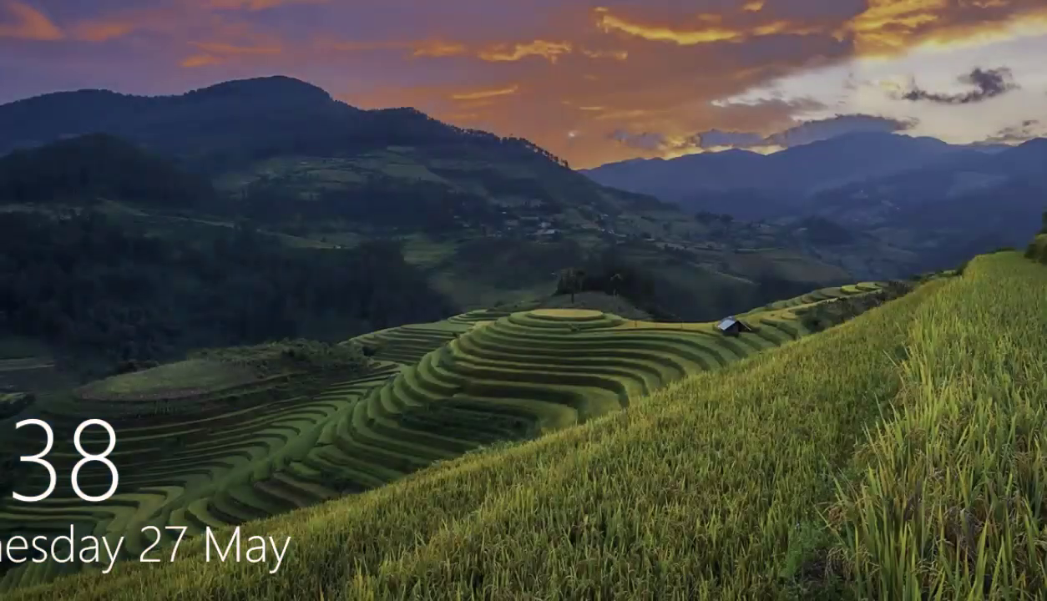
# Sign back in at the lock screen using the new password
pyautogui.click(628, 229)
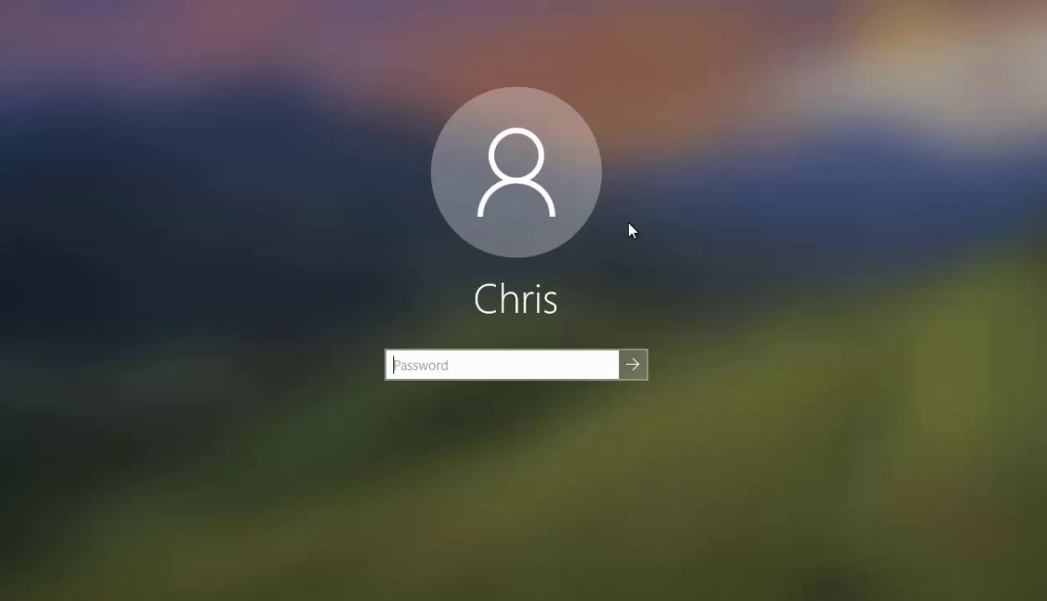
pyautogui.write('********')
pyautogui.press('Return')
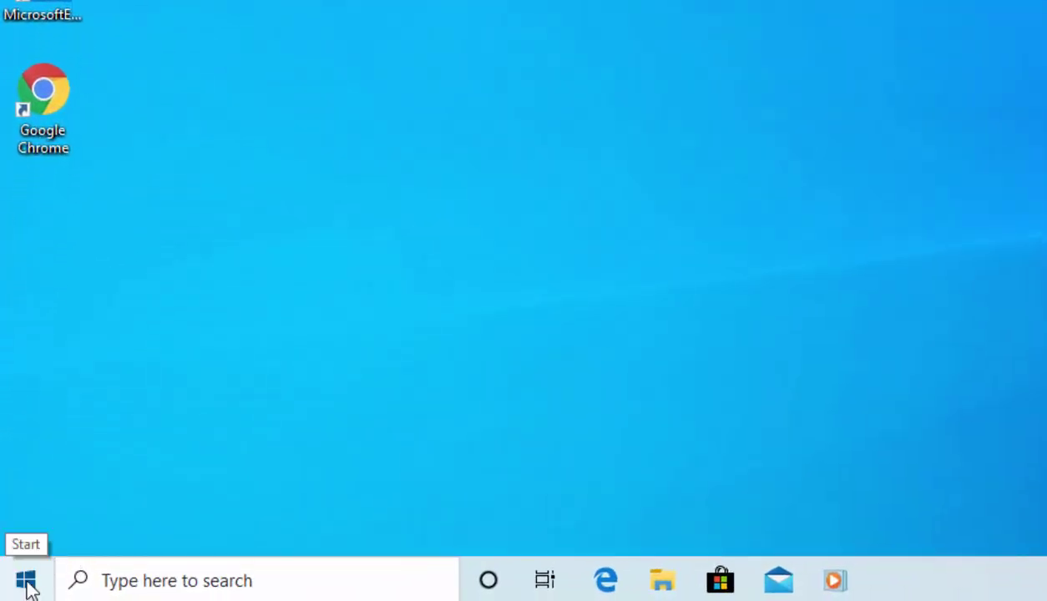
# Reopen account settings and expand the Password entry under Sign-in options
pyautogui.click(27, 583)
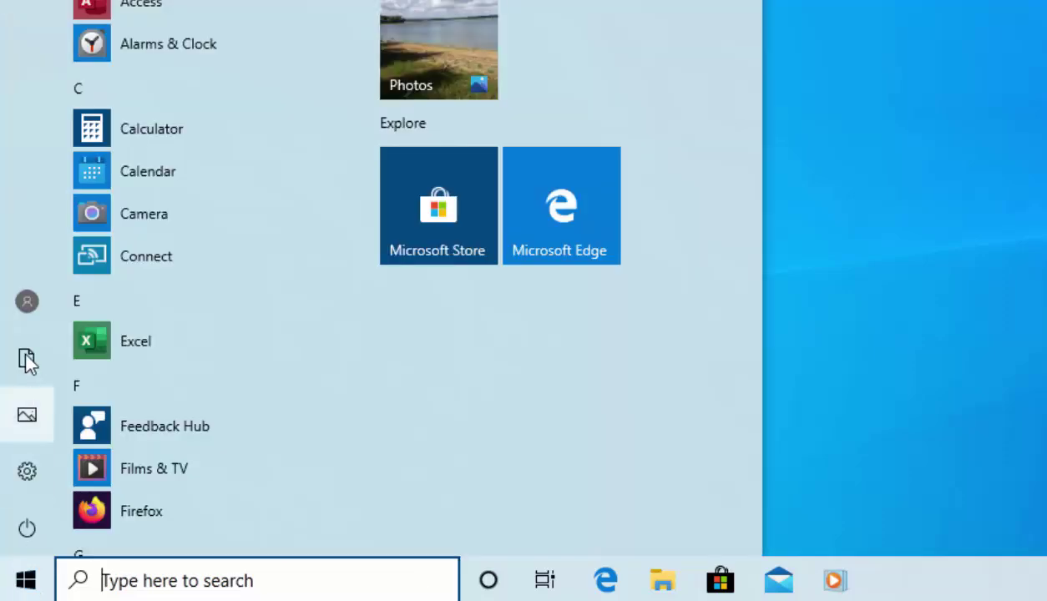
pyautogui.moveTo(23, 315)
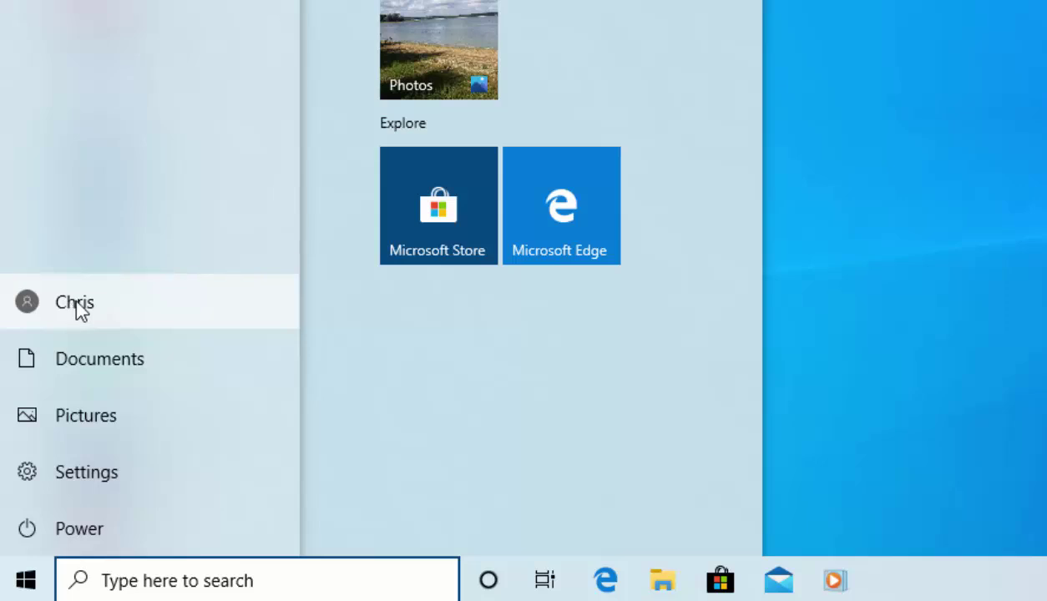
pyautogui.click(34, 301)
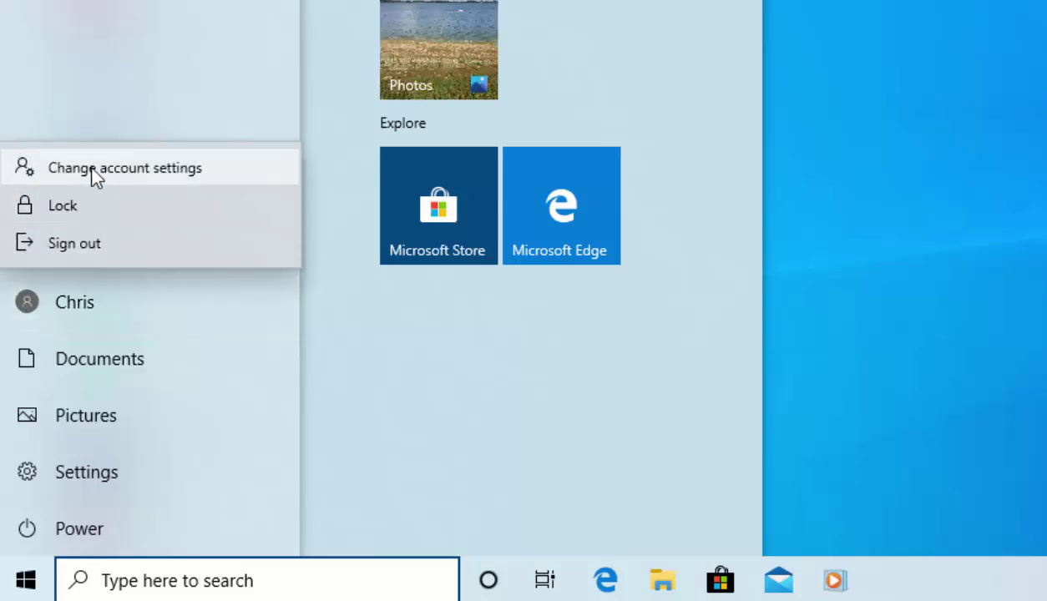
pyautogui.click(223, 169)
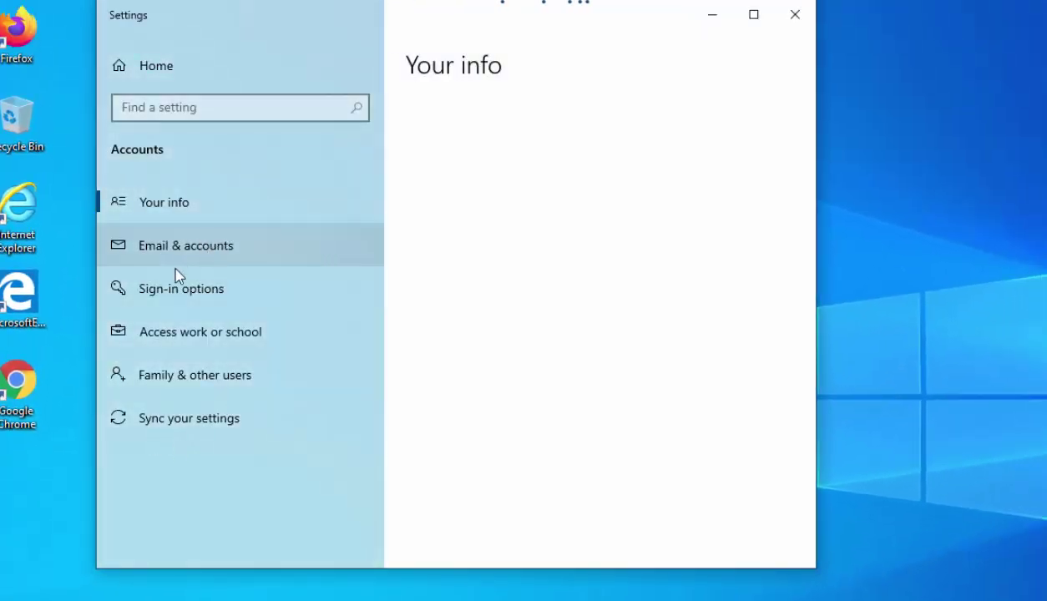
pyautogui.click(235, 293)
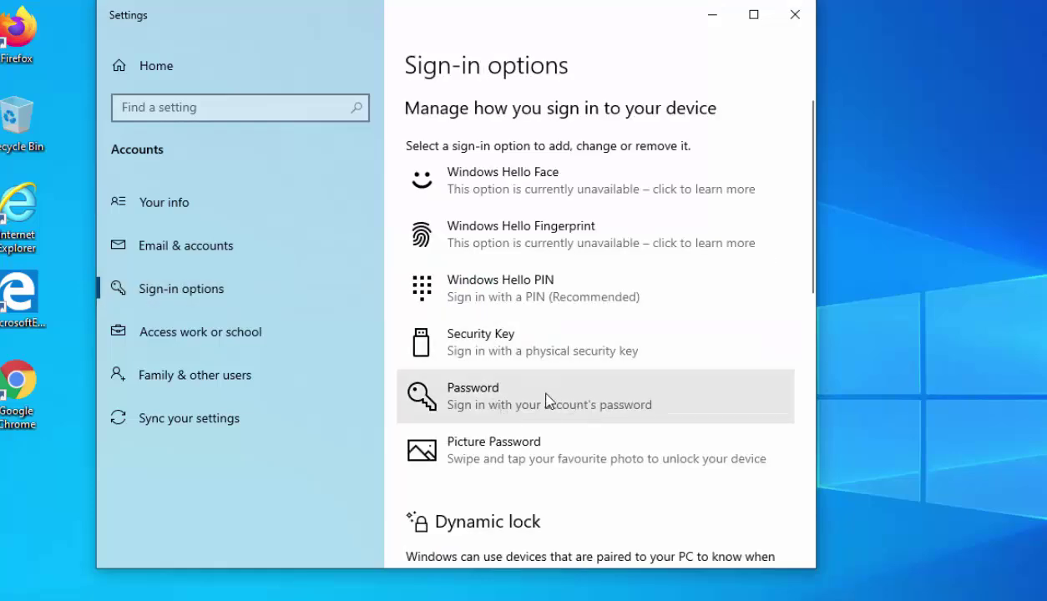
pyautogui.click(503, 395)
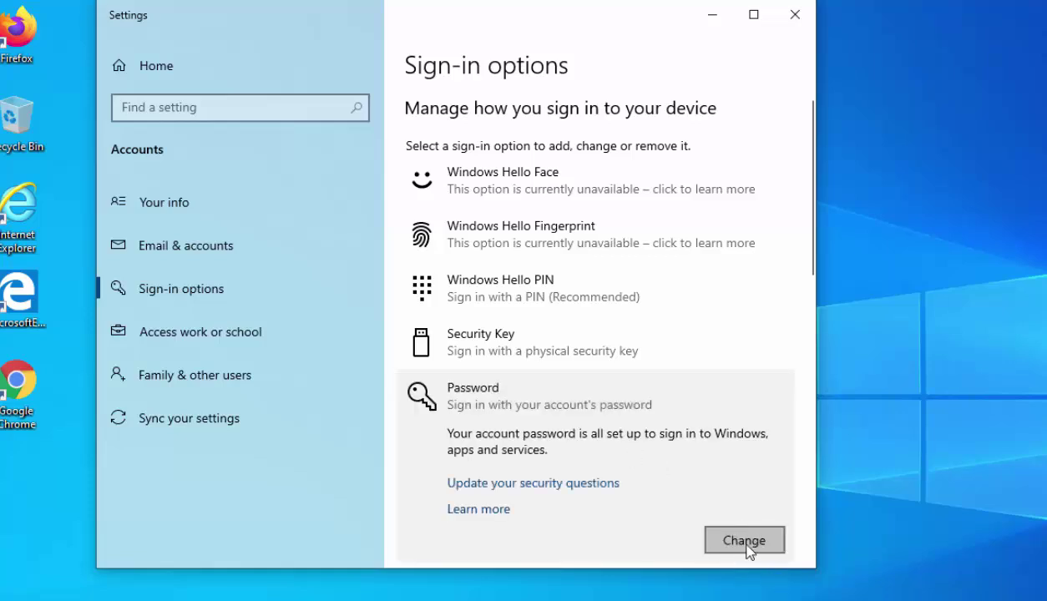
# Remove the password by verifying the current one and leaving the new password blank
pyautogui.click(766, 542)
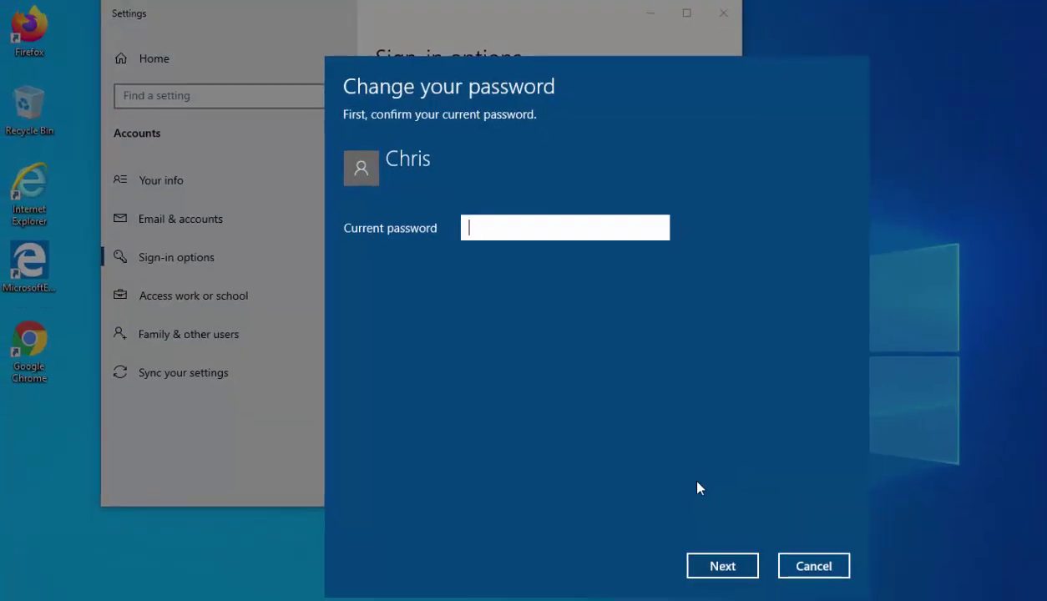
pyautogui.write('*********')
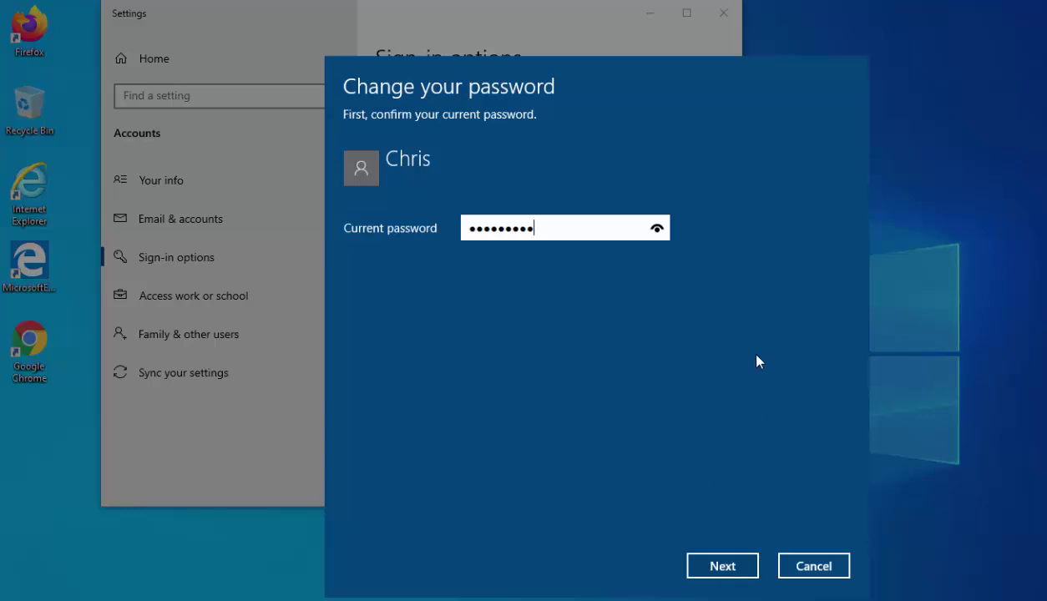
pyautogui.click(657, 230)
pyautogui.click(746, 571)
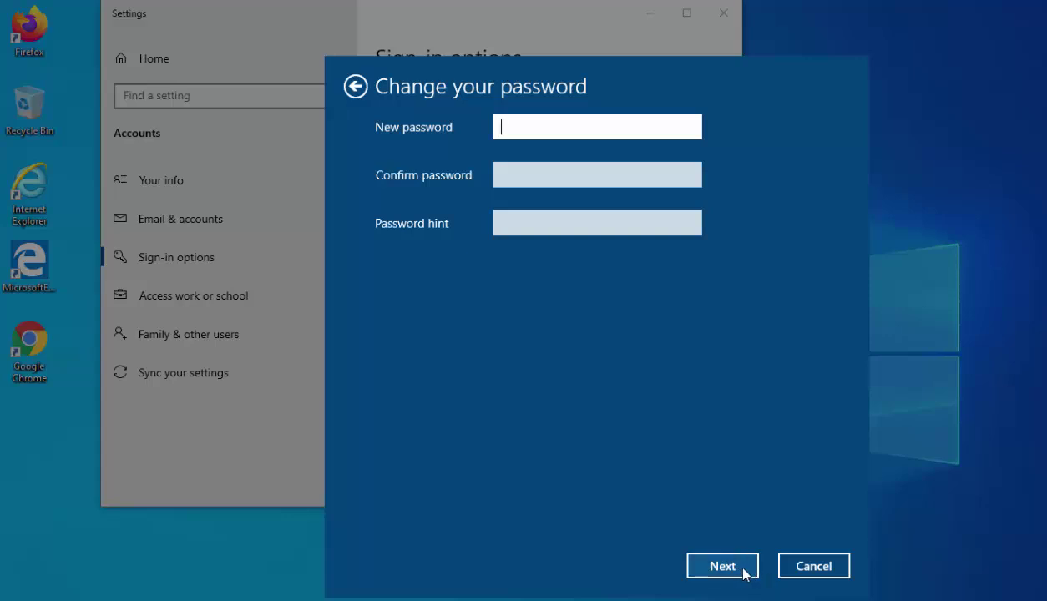
pyautogui.click(743, 569)
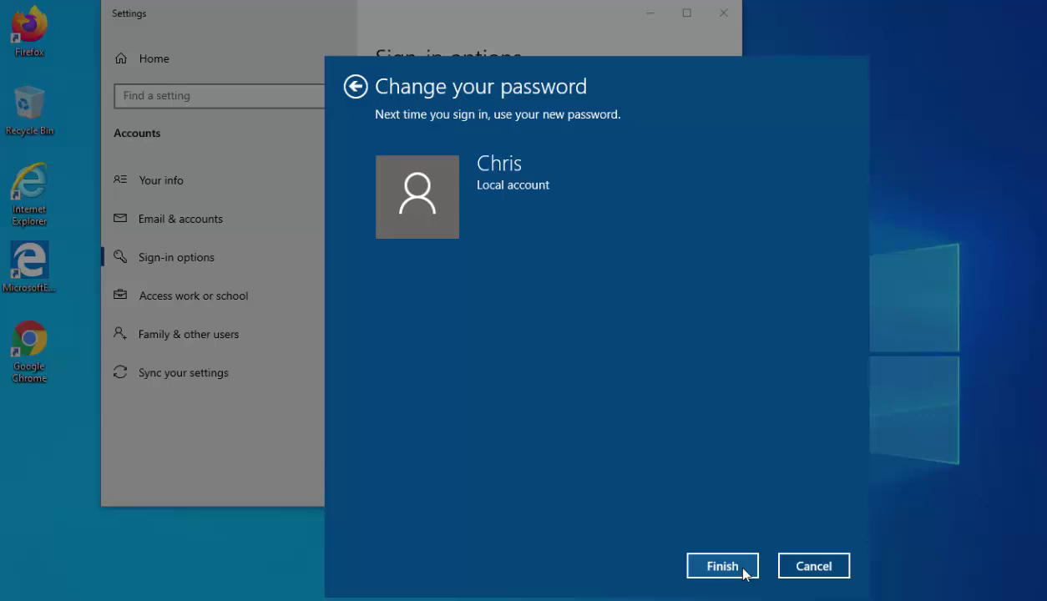
pyautogui.click(744, 571)
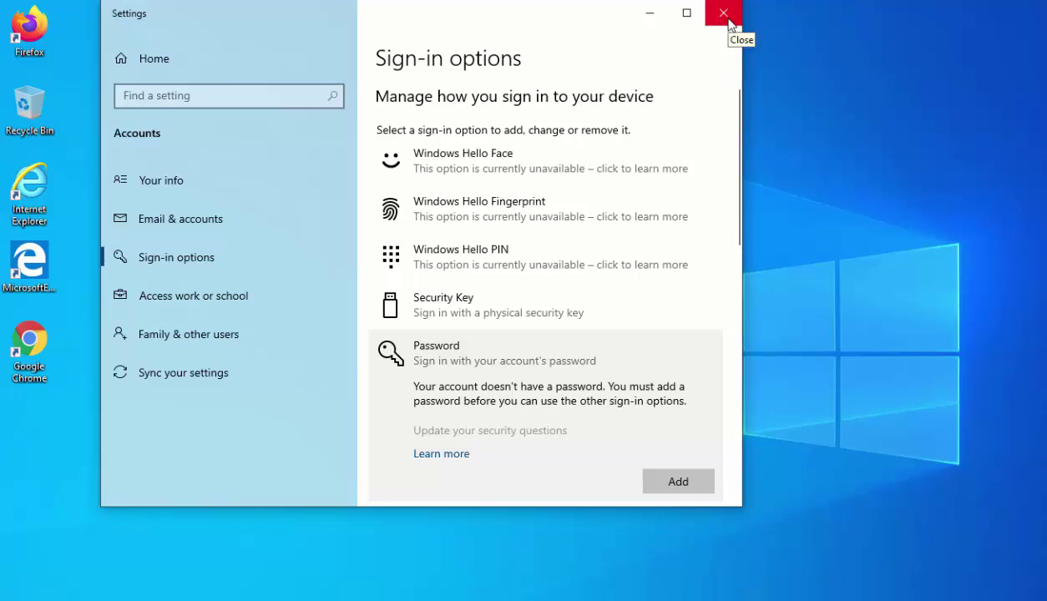
# Close Settings, sign out, and sign back in with no password prompt
pyautogui.click(723, 13)
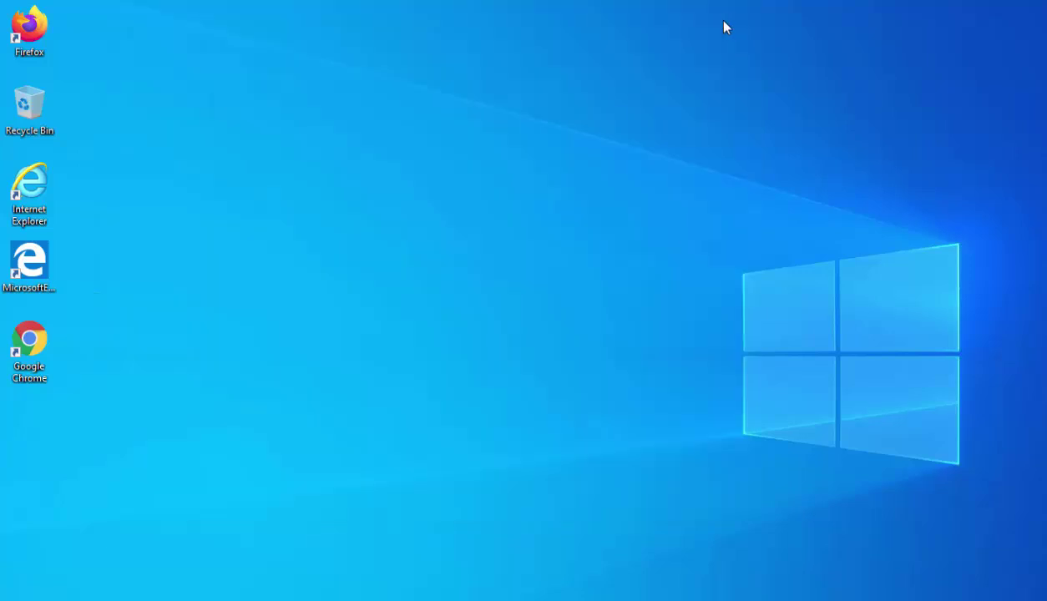
pyautogui.press('super')
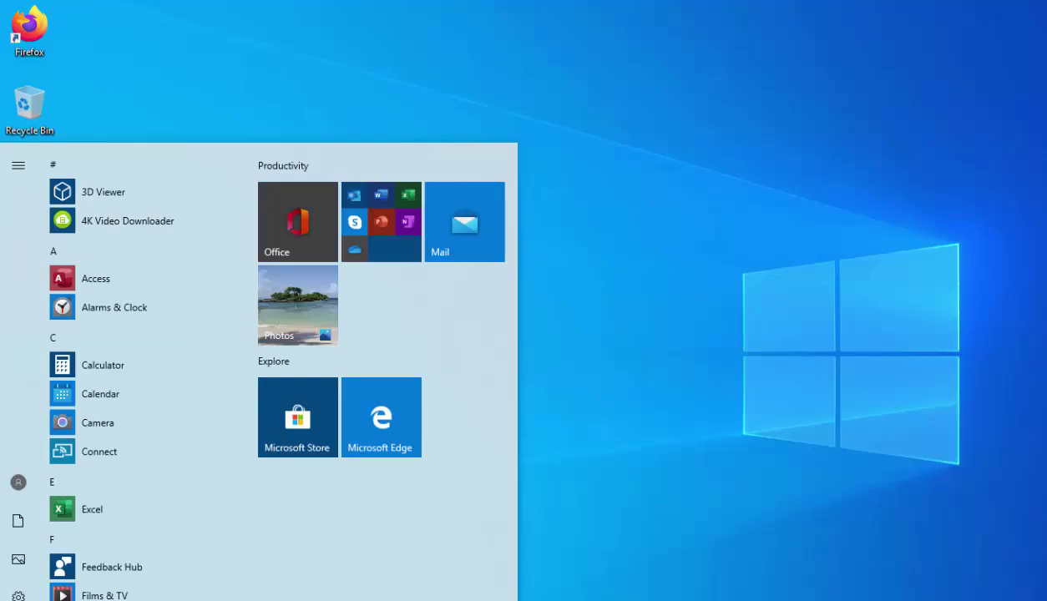
pyautogui.moveTo(17, 488)
pyautogui.click(15, 422)
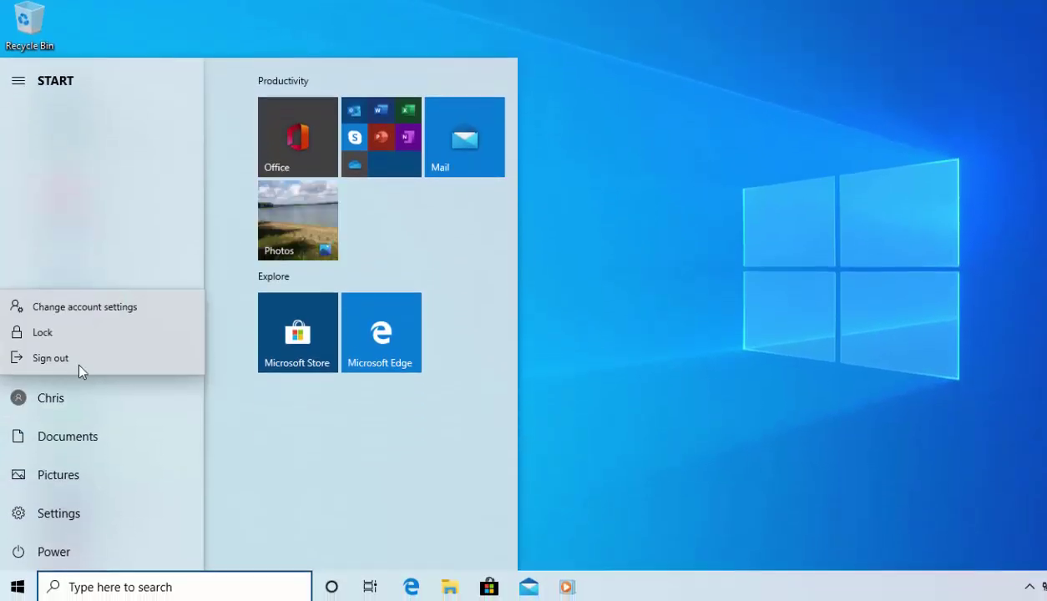
pyautogui.click(49, 359)
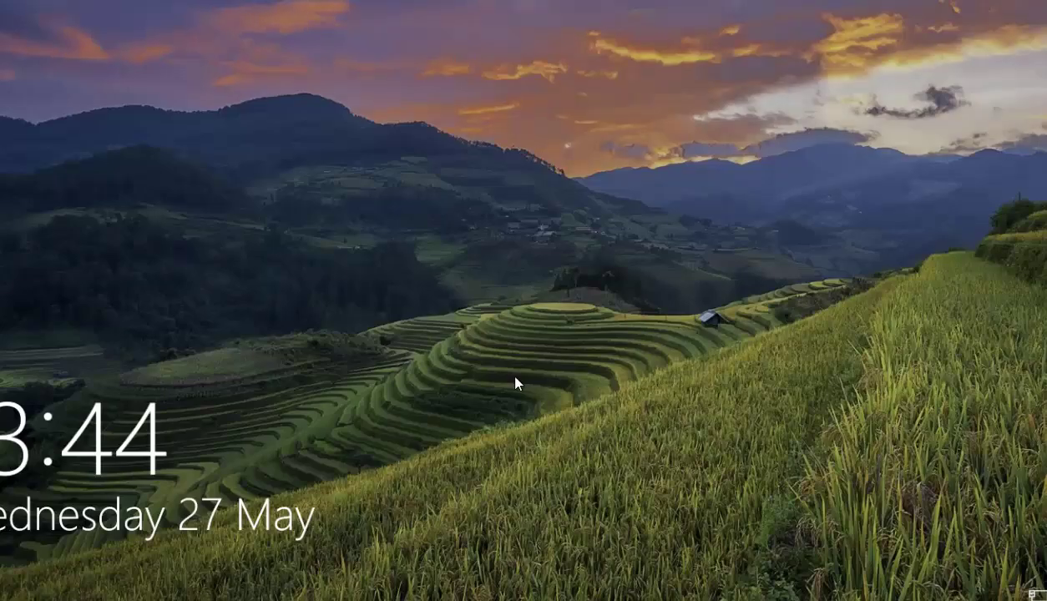
pyautogui.click(516, 383)
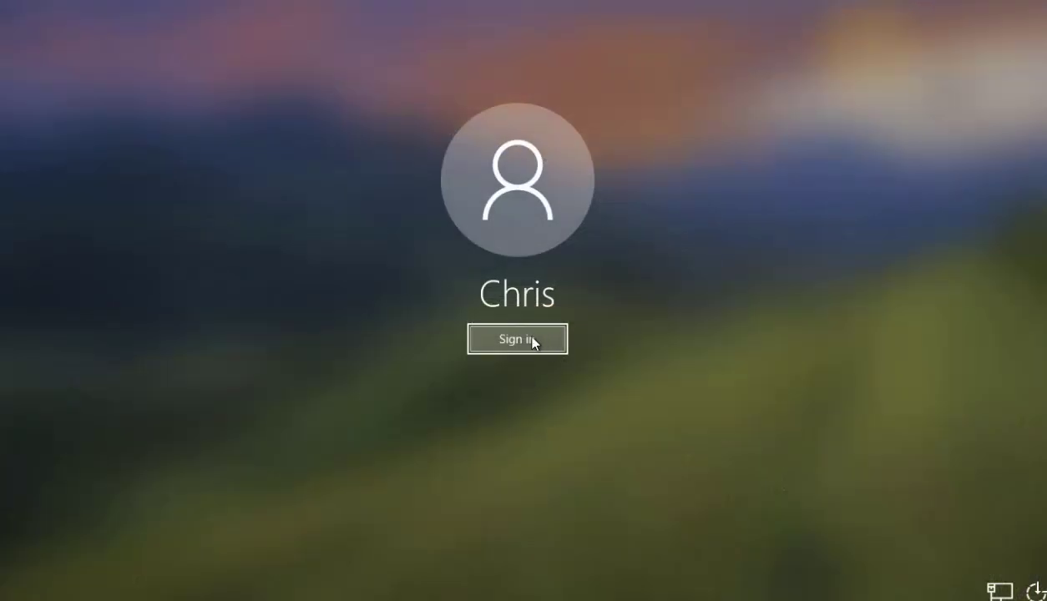
pyautogui.click(530, 341)
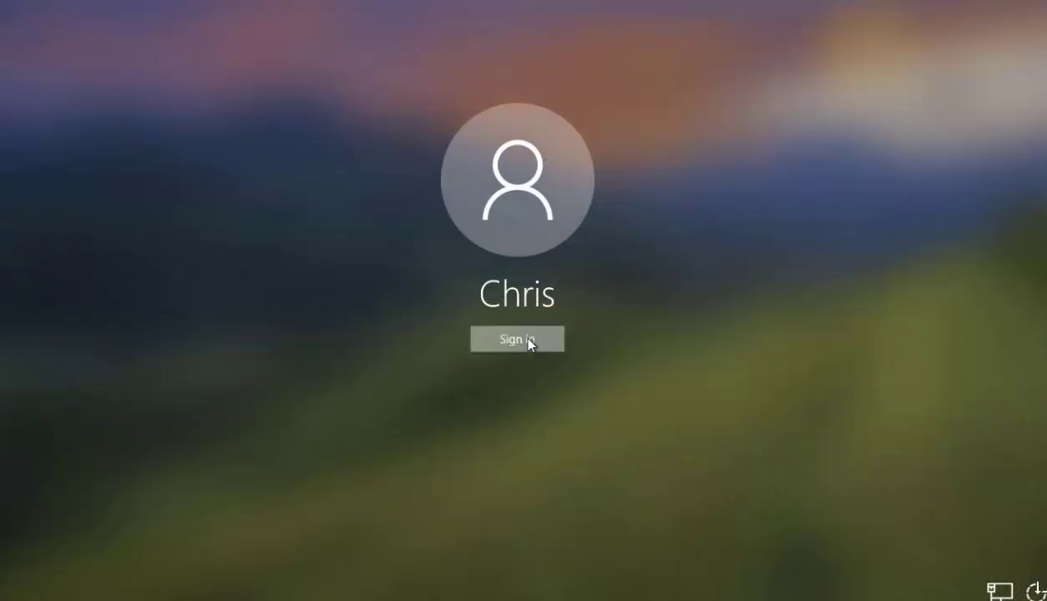